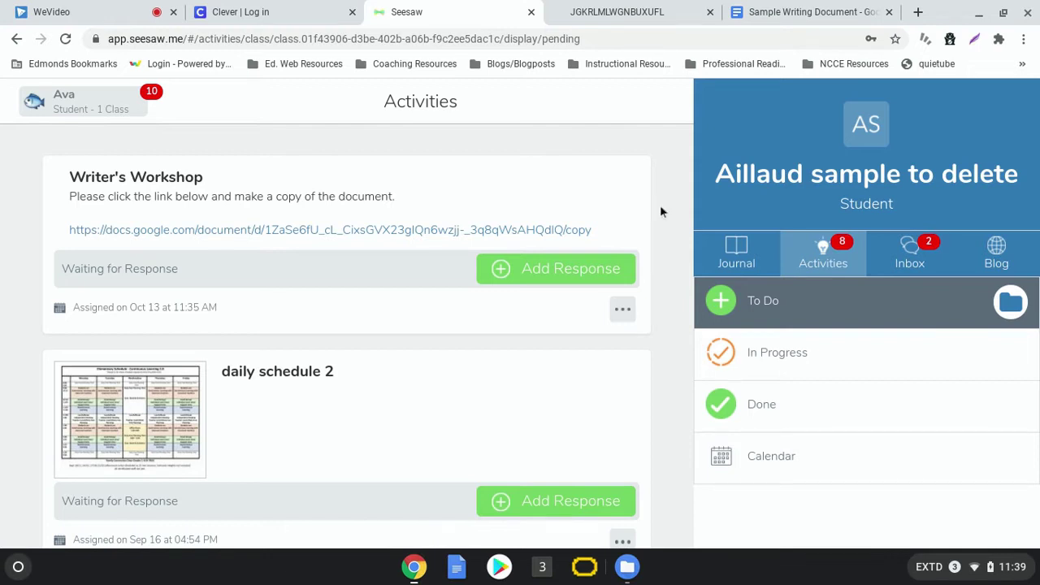
# From Seesaw's Writer's Workshop activity, make a personal copy of the Sample Writing Document
pyautogui.click(730, 257)
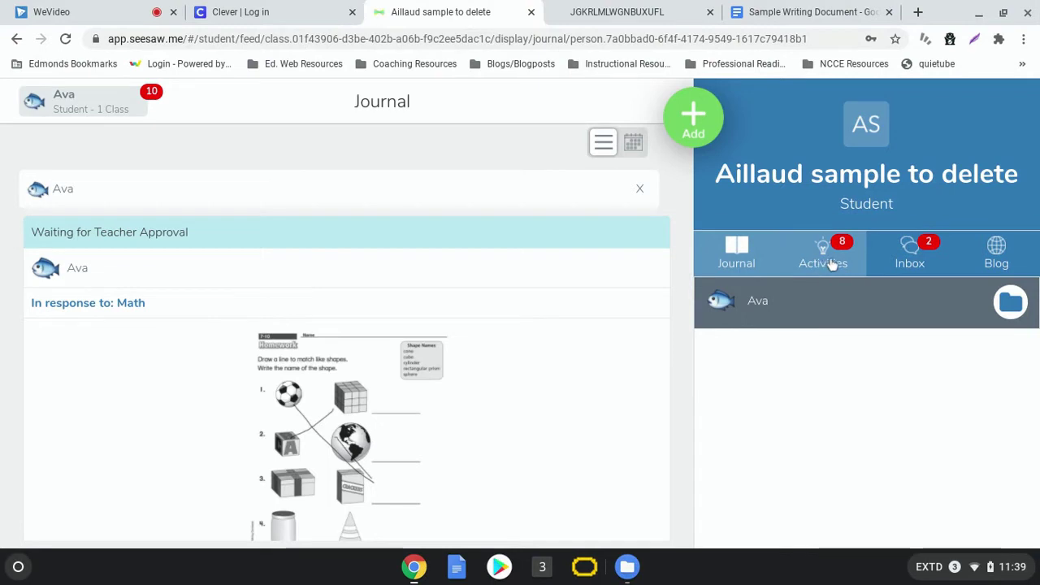
pyautogui.click(828, 263)
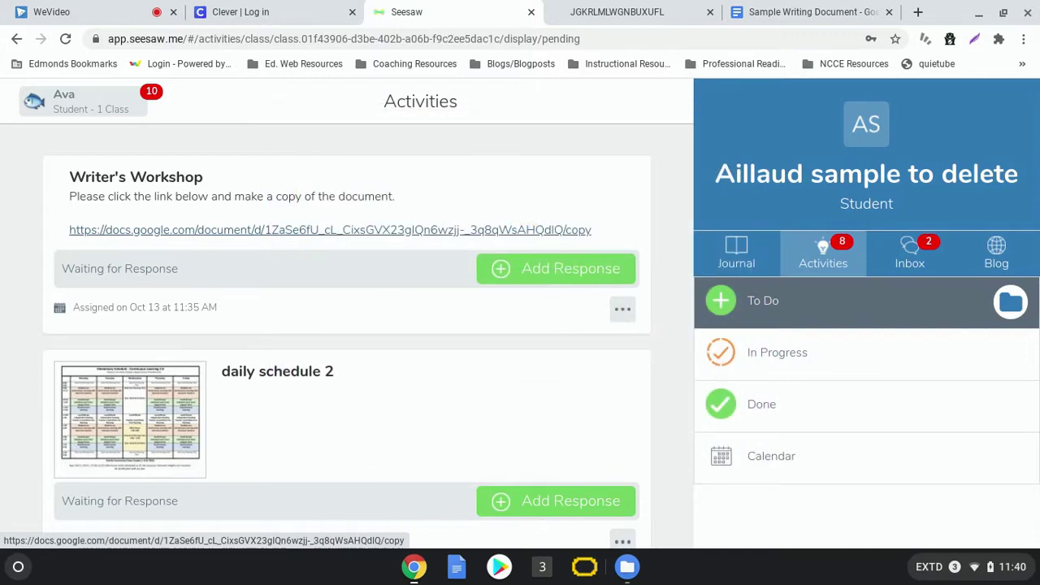
pyautogui.click(286, 230)
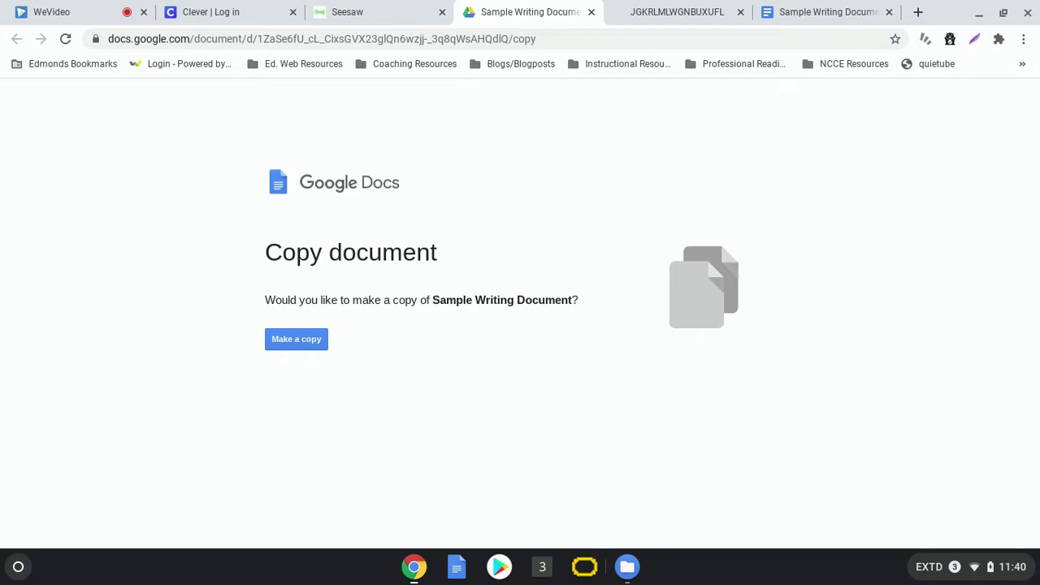
pyautogui.click(296, 340)
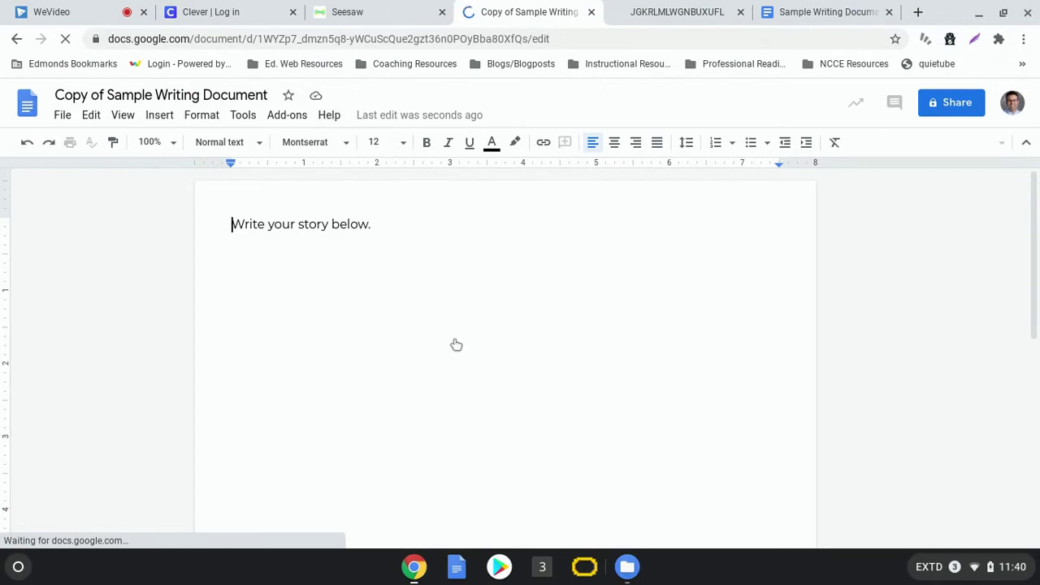
# Type 'Type my story.' on a new line beneath the 'Write your story below.' prompt
pyautogui.click(430, 235)
pyautogui.press('Return')
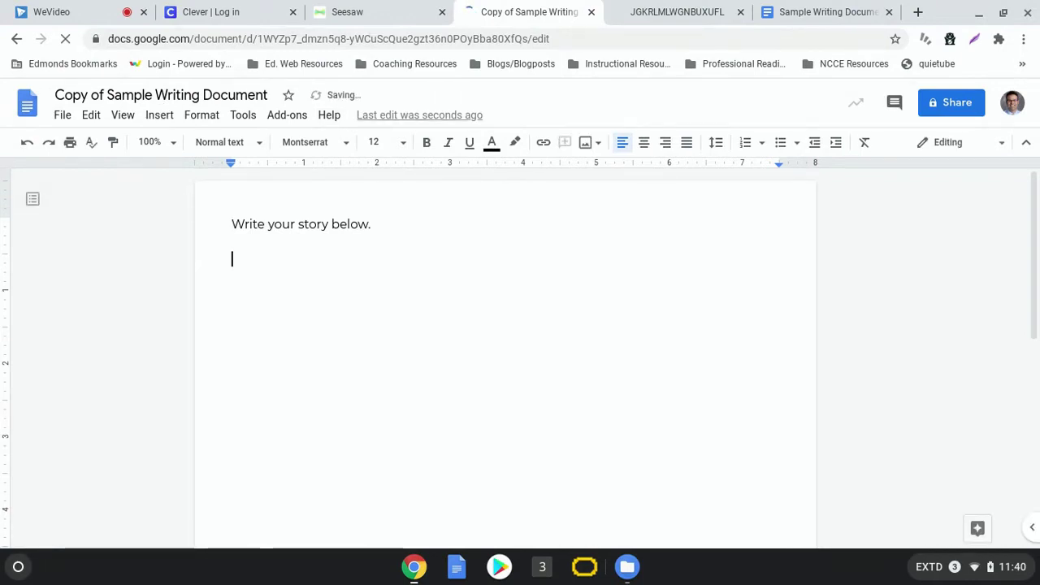
pyautogui.write('Type my story.')
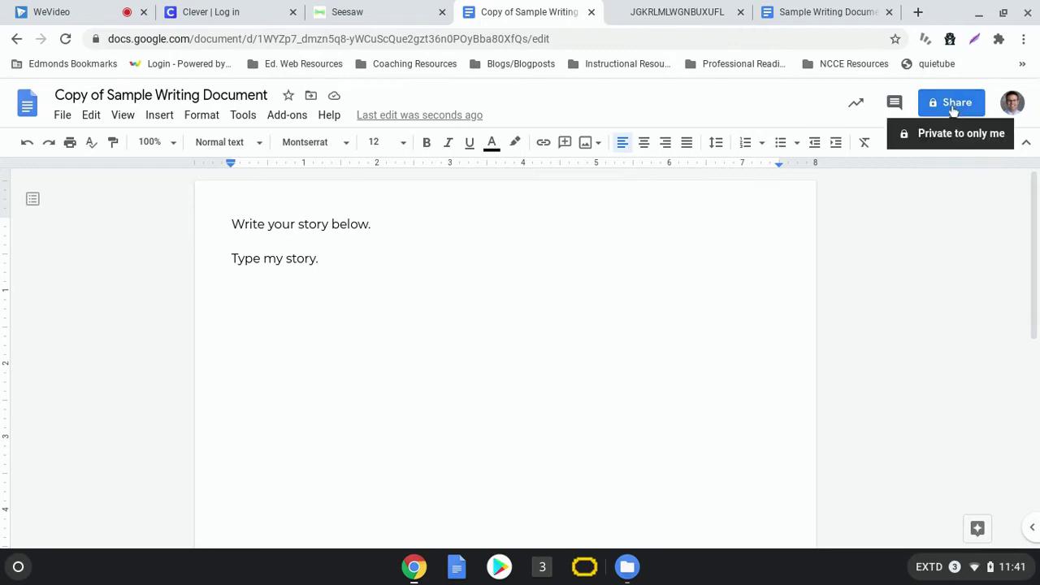
# In the Share dialog, add the school contact as an Editor recipient by name
pyautogui.click(952, 104)
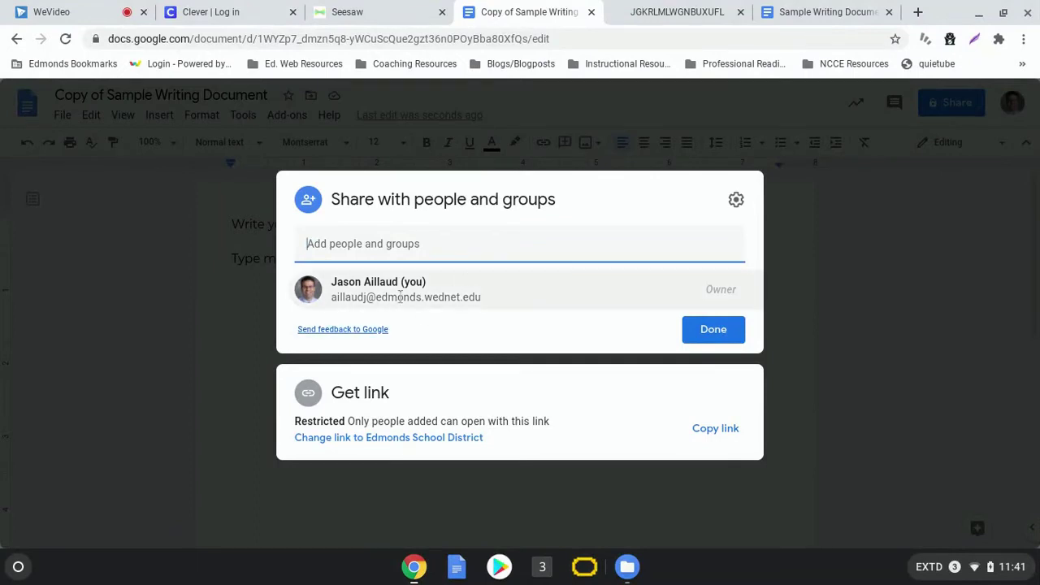
pyautogui.moveTo(416, 299)
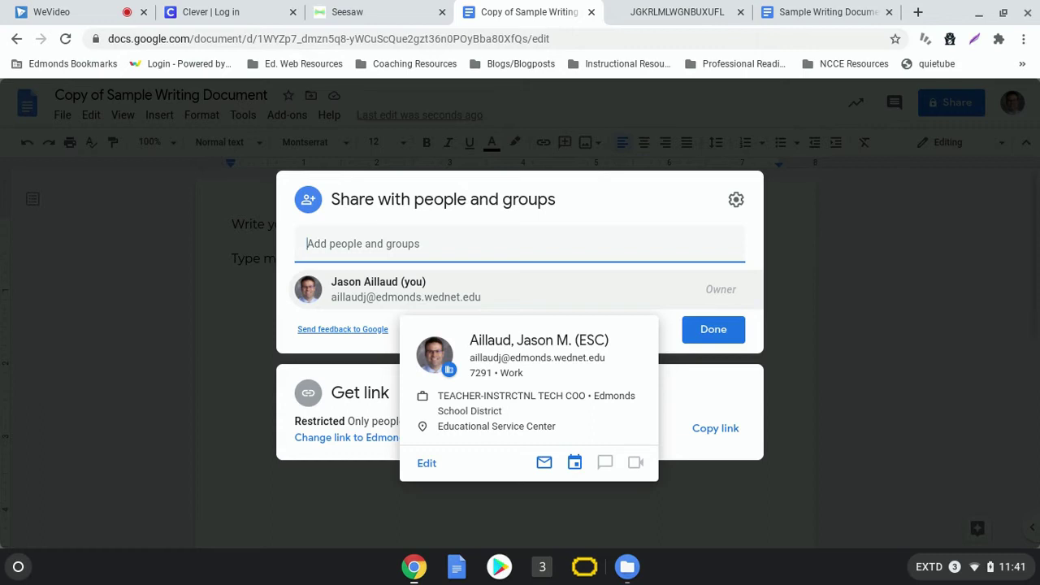
pyautogui.write('jason')
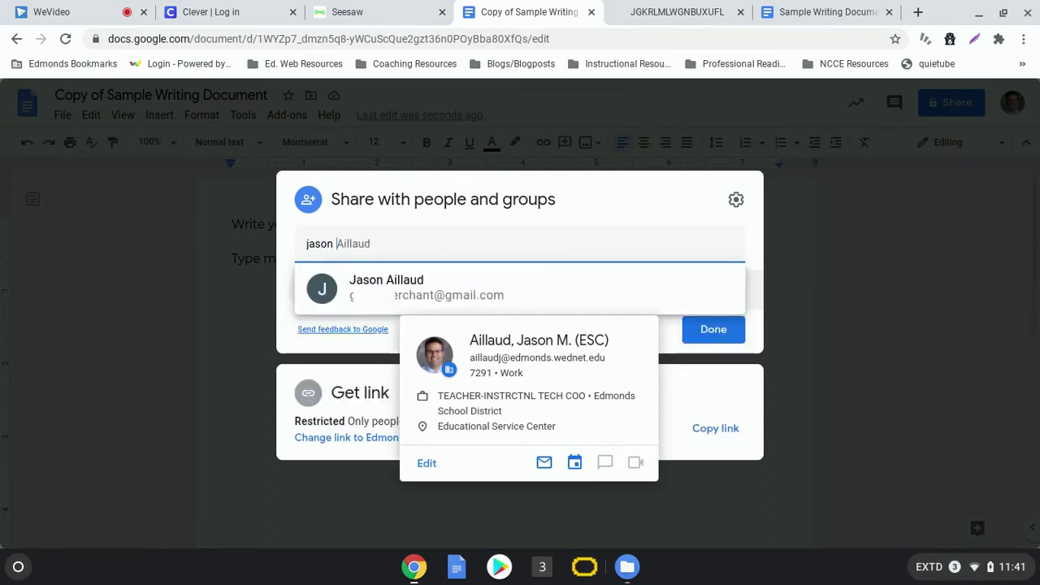
pyautogui.write(' ail')
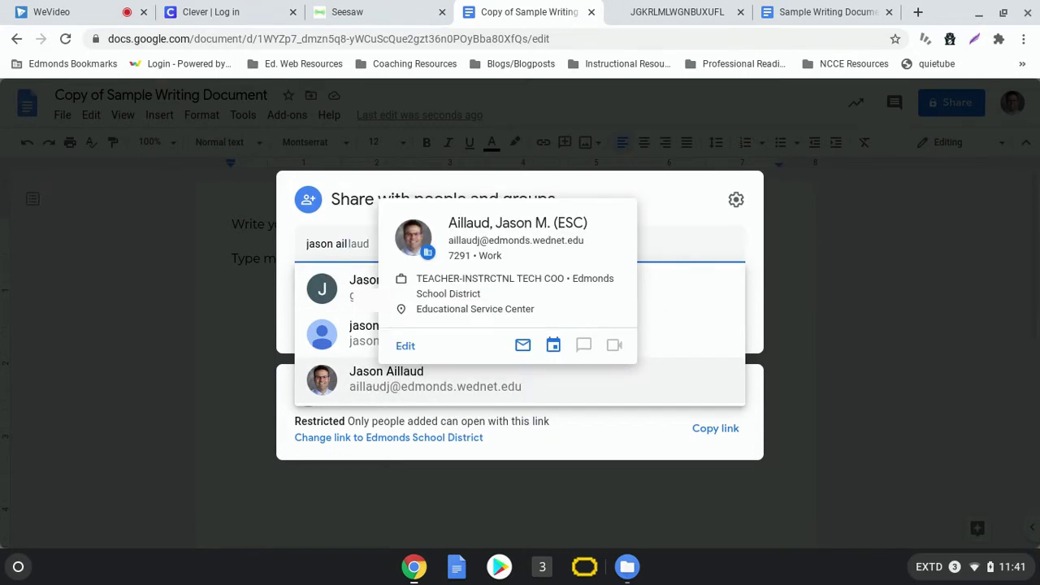
pyautogui.click(374, 386)
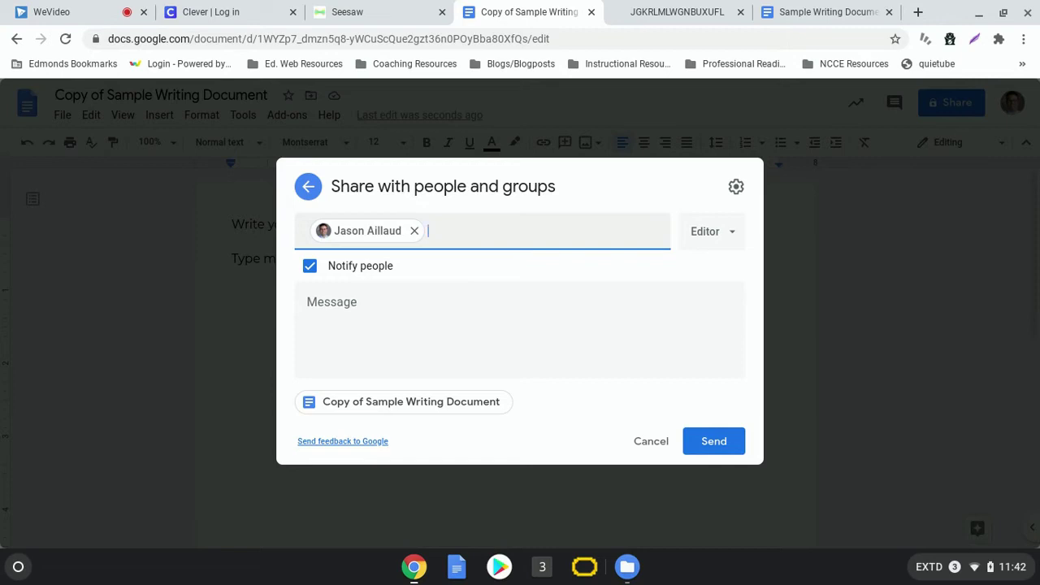
# Share the copy with the contact with Notify people turned off
pyautogui.click(310, 270)
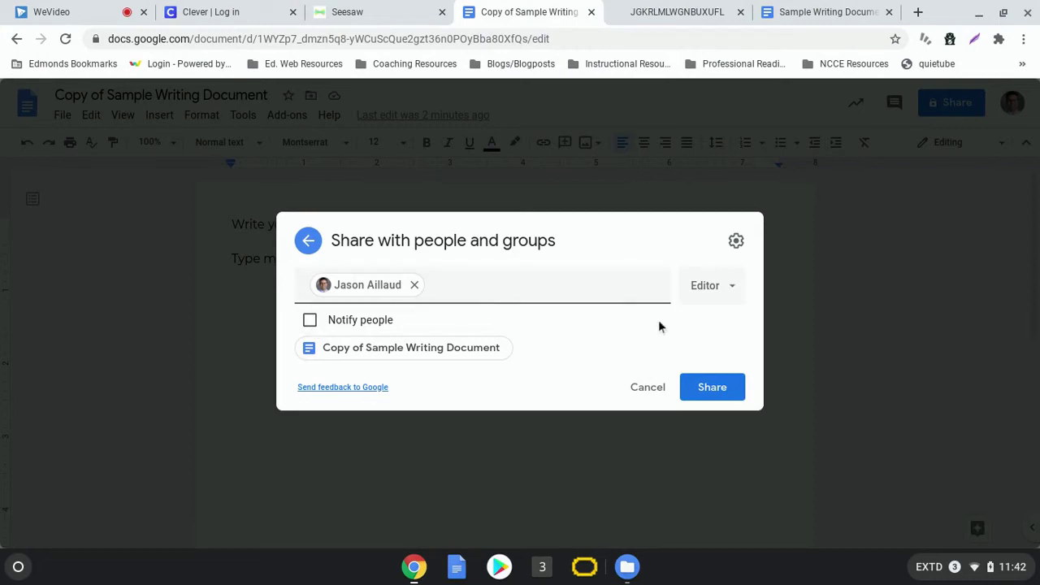
pyautogui.click(720, 390)
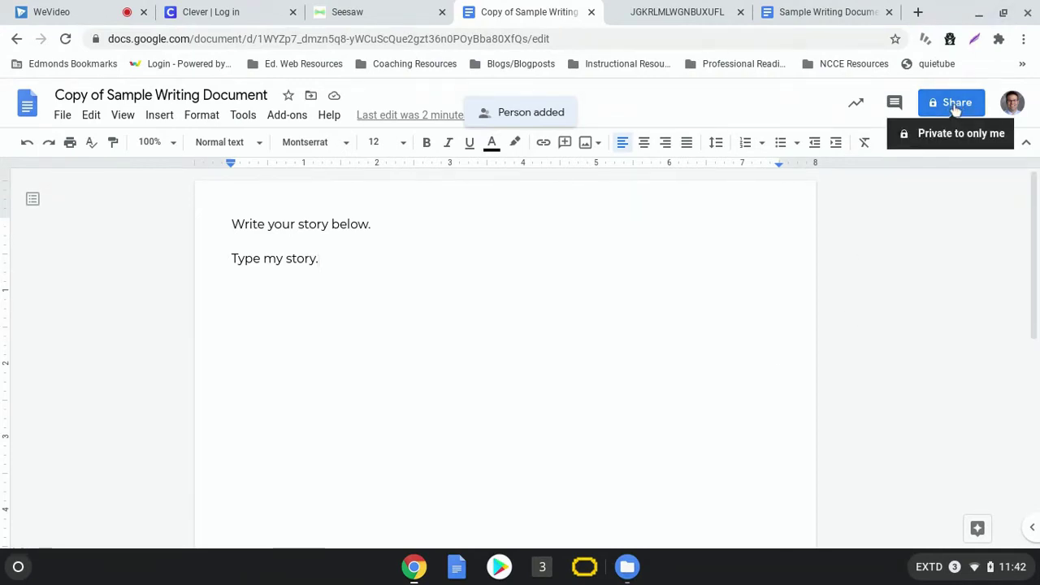
# Share the story copy with the teacher as an Editor, with Notify people unchecked
pyautogui.click(955, 109)
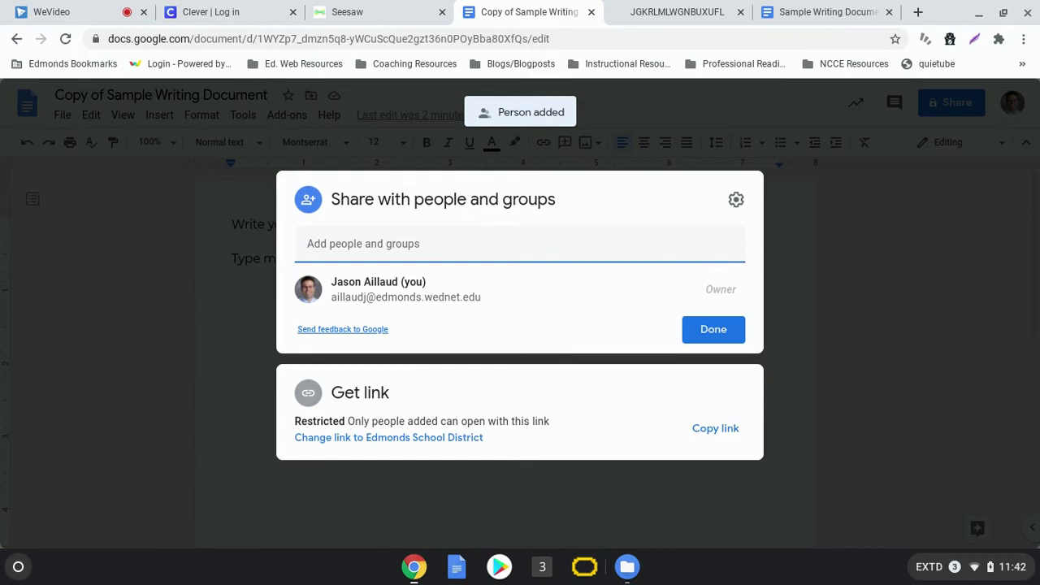
pyautogui.hotkey('ctrl', 'v')
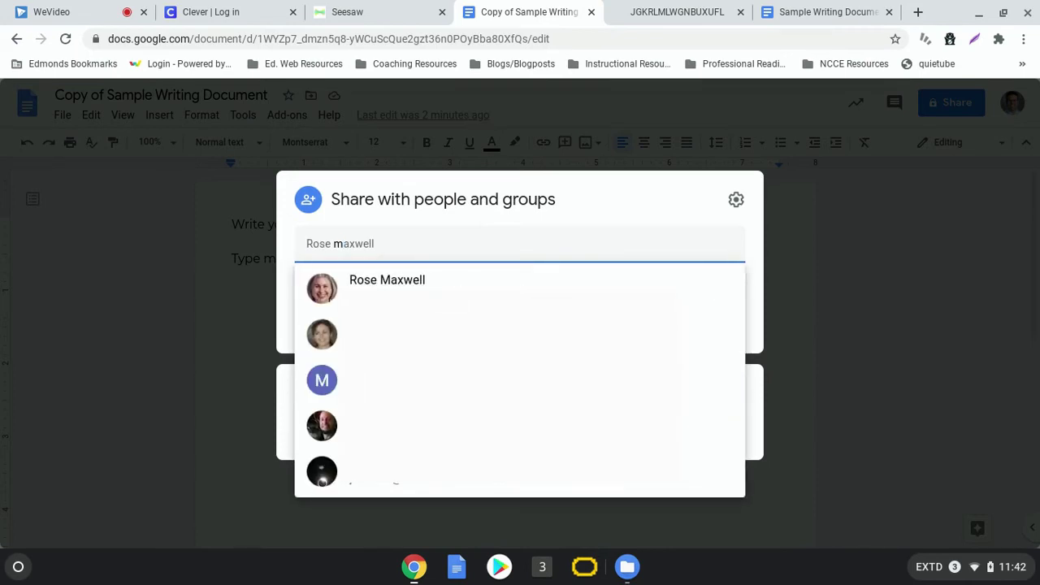
pyautogui.click(474, 285)
pyautogui.click(312, 270)
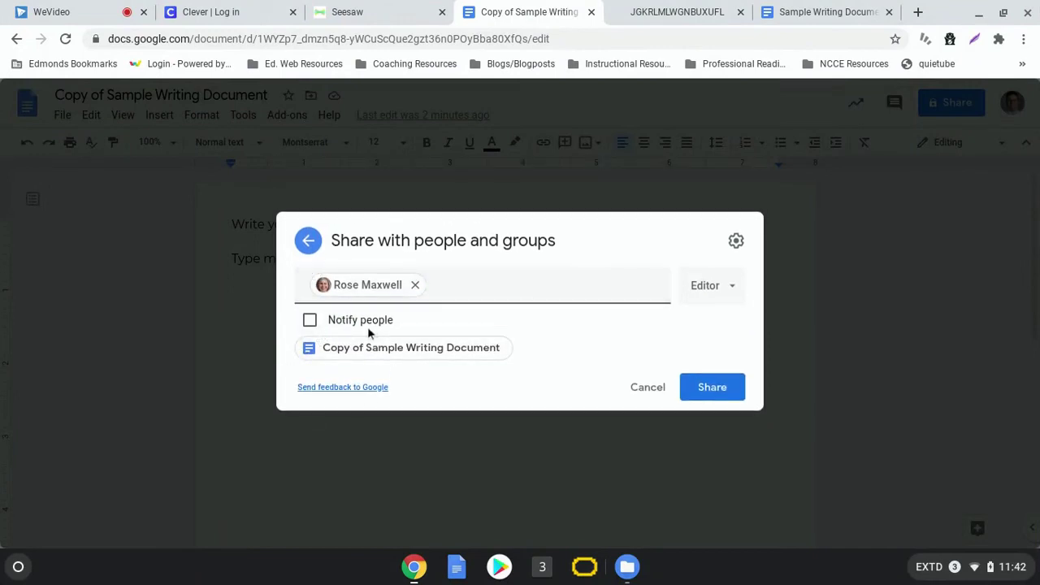
pyautogui.click(715, 391)
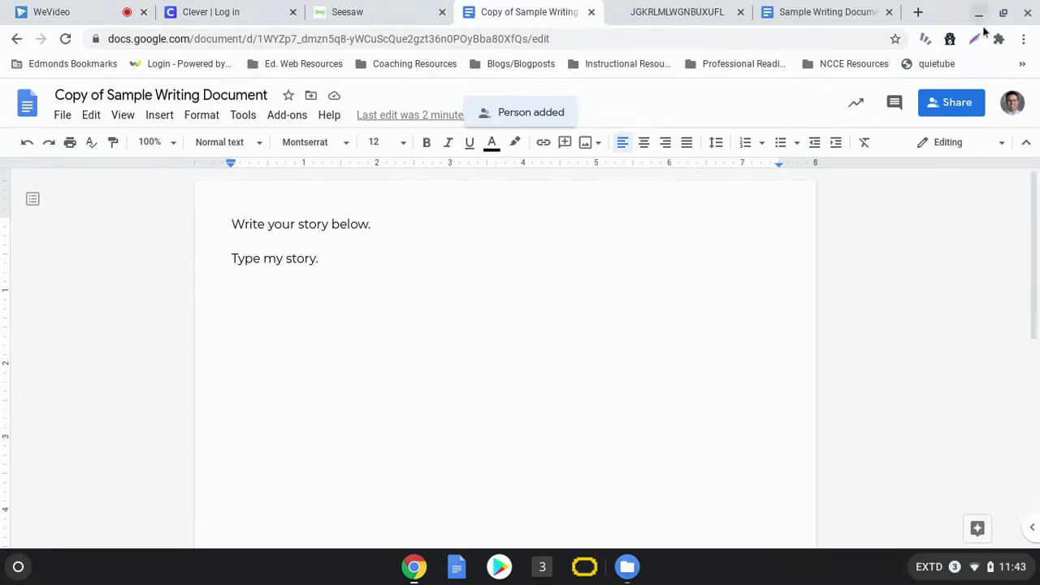
# Copy the document's share link and switch back to the Seesaw assignment tab
pyautogui.click(939, 115)
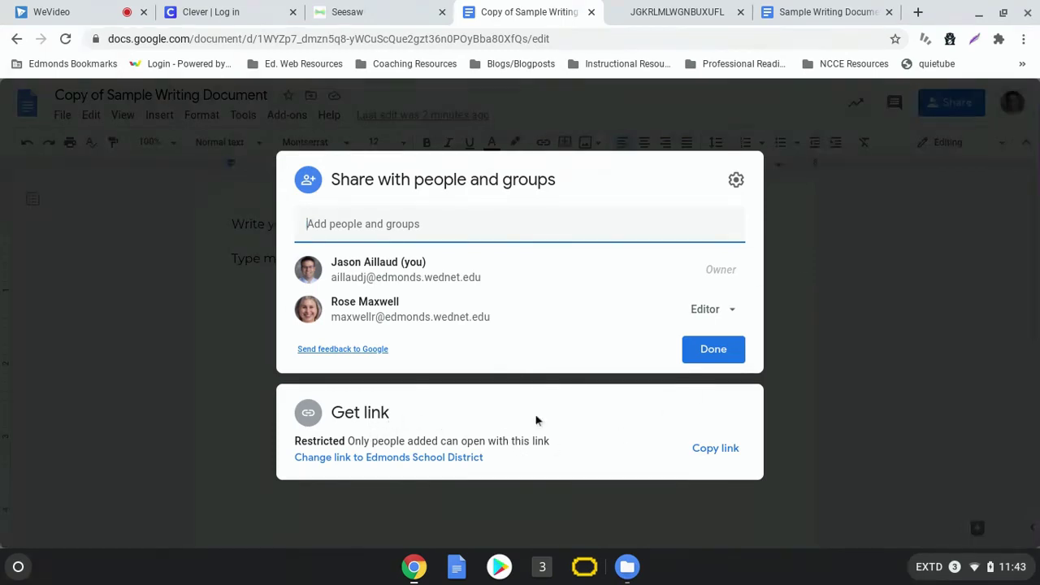
pyautogui.click(715, 452)
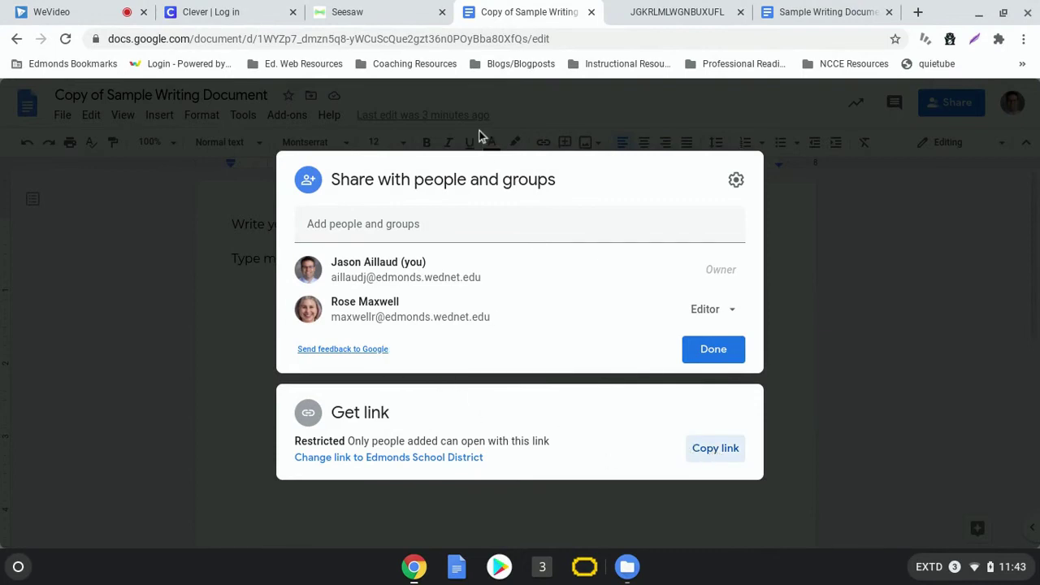
pyautogui.click(368, 15)
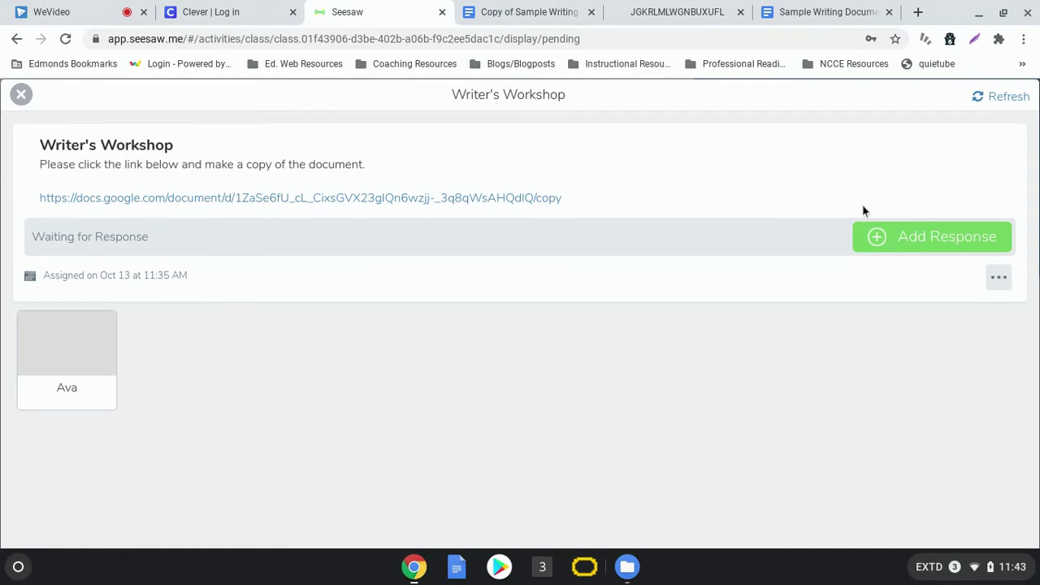
# Add a new response to the Writer's Workshop activity, opening a blank drawing canvas
pyautogui.click(899, 242)
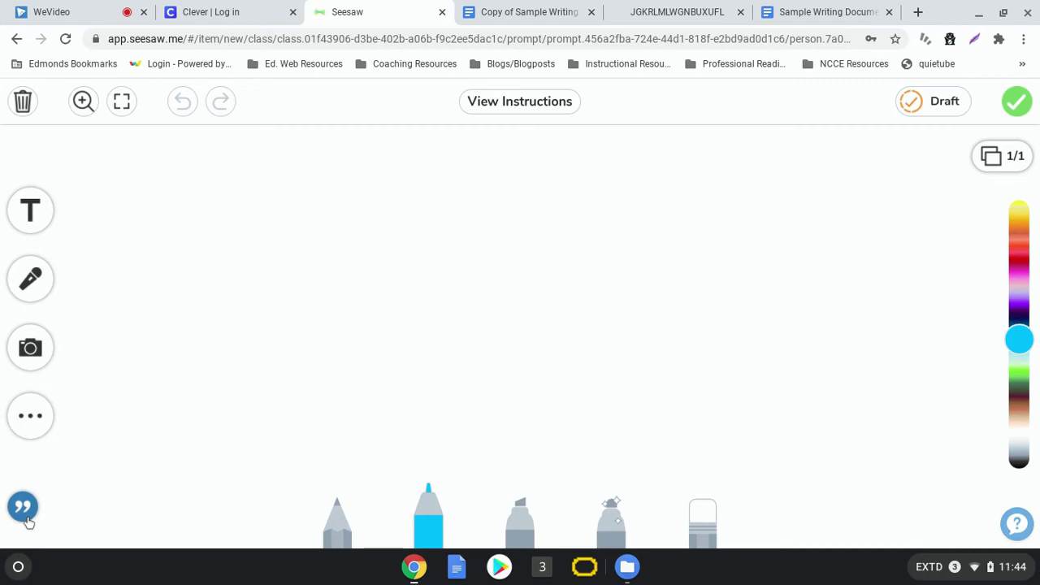
# Paste the copied Google Docs share link as the post's caption and close the caption panel
pyautogui.click(26, 518)
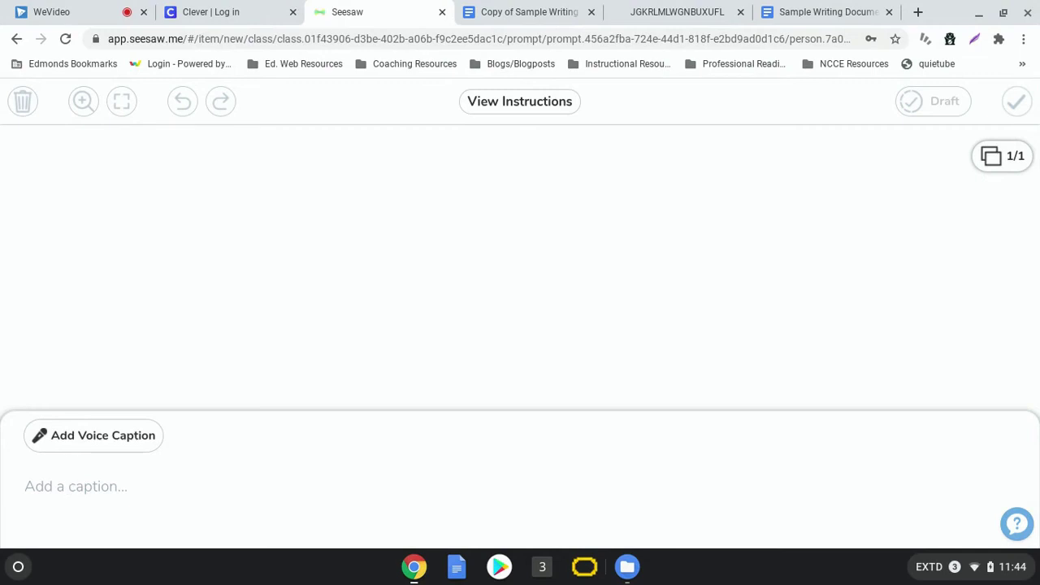
pyautogui.rightClick(70, 486)
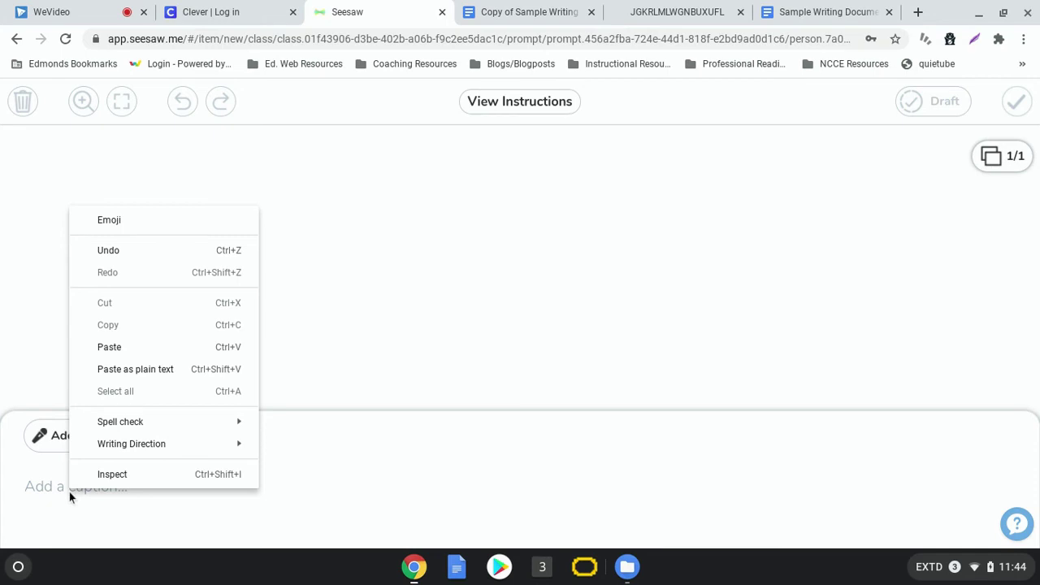
pyautogui.click(110, 348)
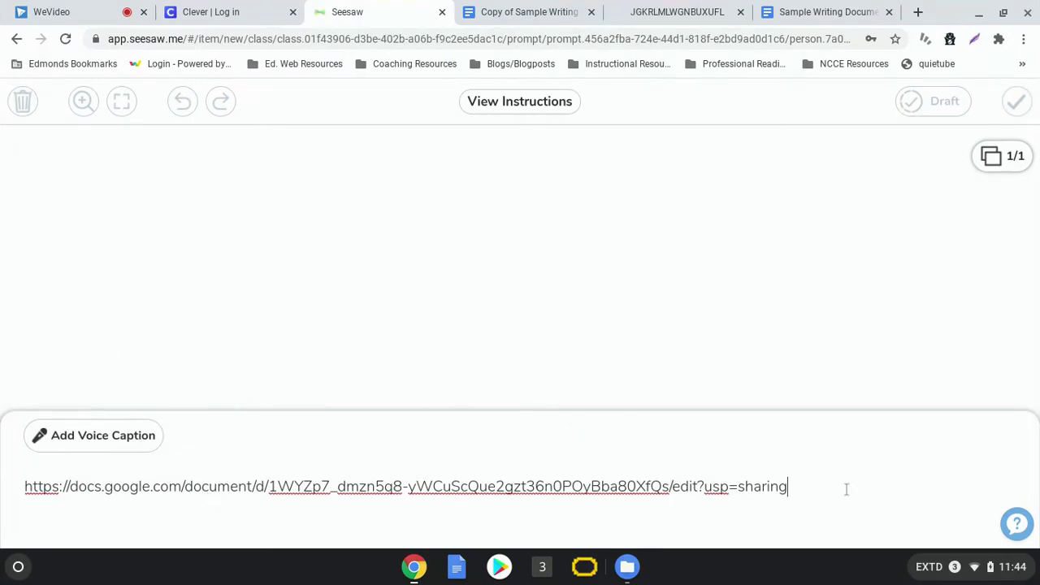
pyautogui.click(682, 325)
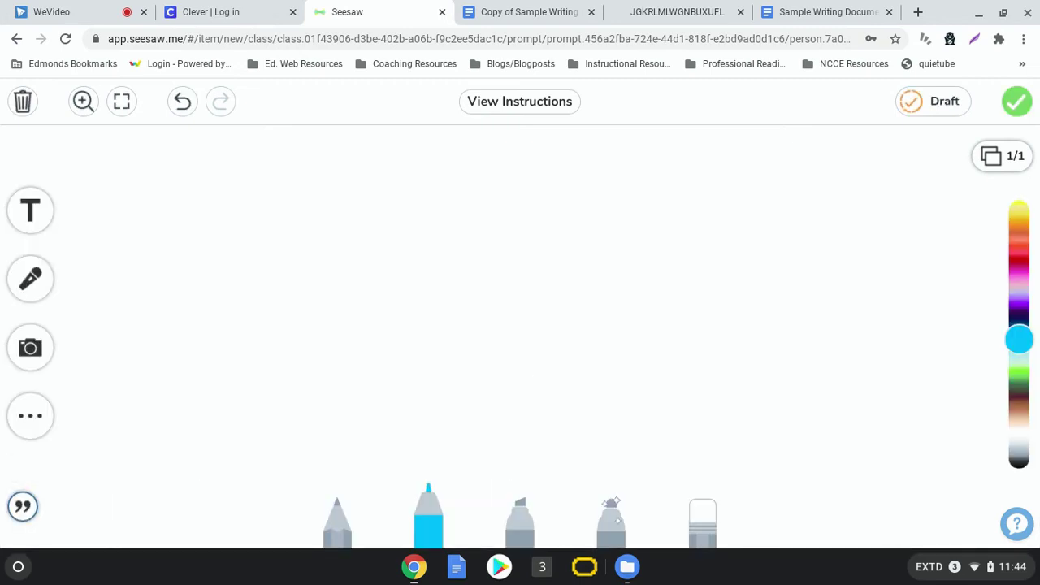
# Add a text box reading 'Click on the quotation marks to find my link.', fixing typos
pyautogui.click(37, 218)
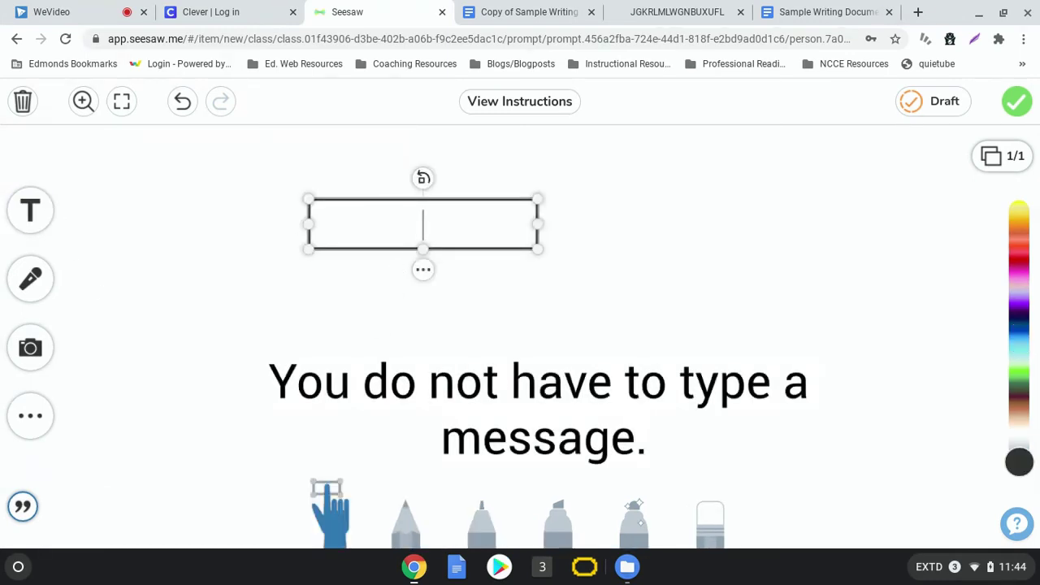
pyautogui.write('Click on the ')
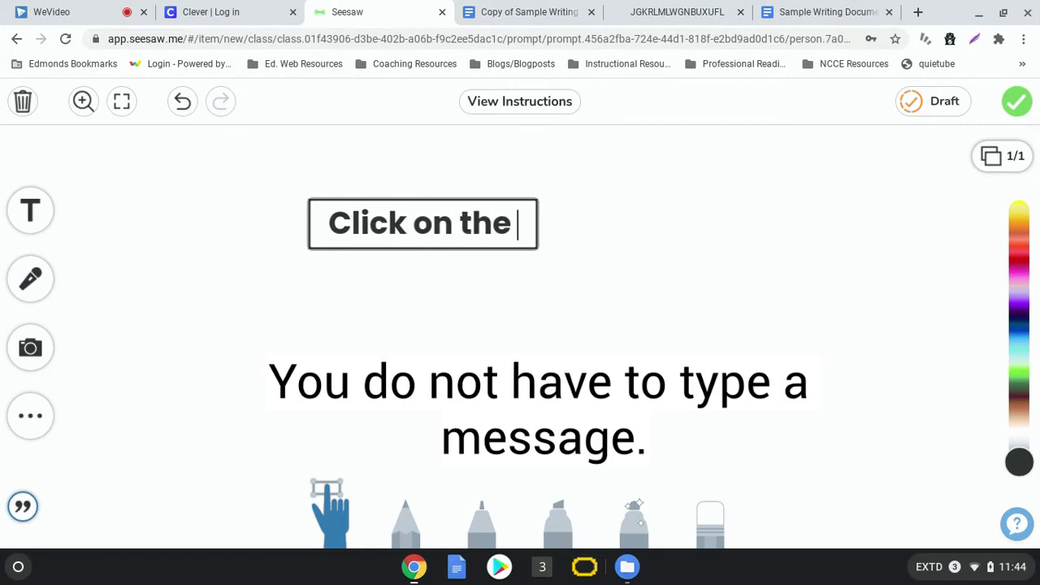
pyautogui.write('quotations')
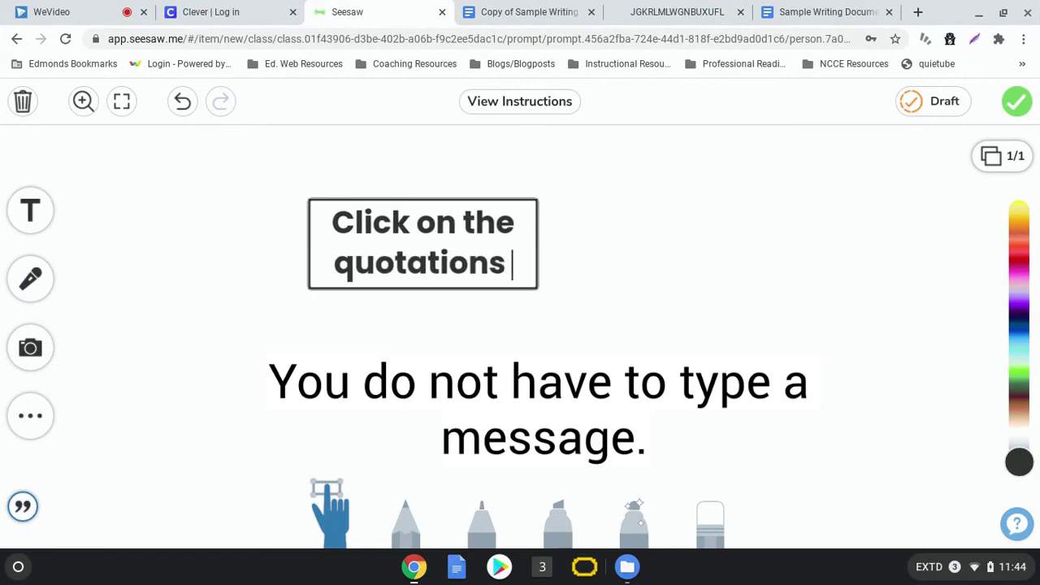
pyautogui.press('BackSpace')
pyautogui.press('BackSpace')
pyautogui.write('mark')
pyautogui.press('BackSpace')
pyautogui.write('rks to find my ')
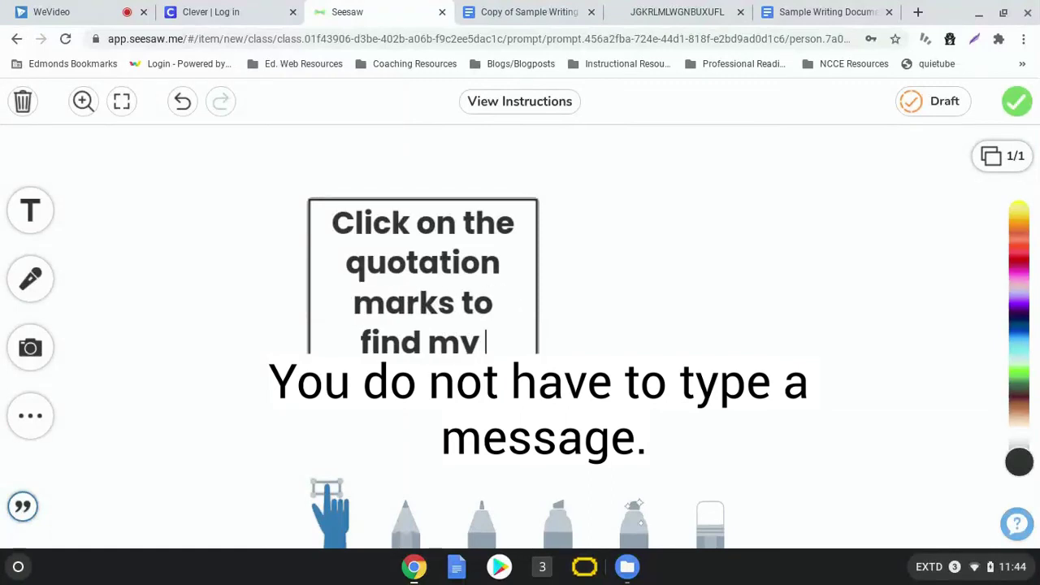
pyautogui.write('link.')
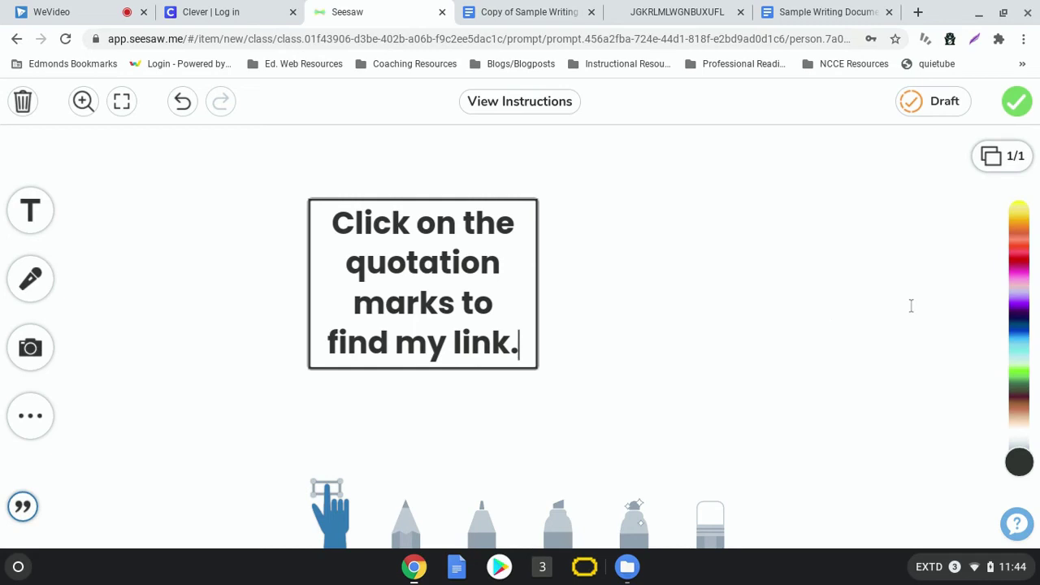
# Submit the post with the green check and review it awaiting teacher approval in the journal
pyautogui.click(1019, 103)
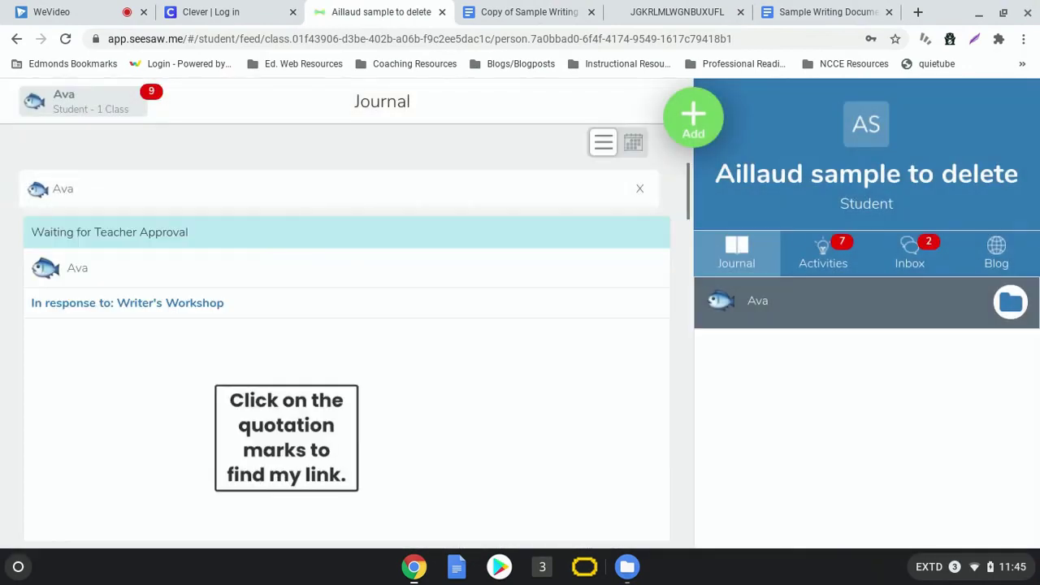
pyautogui.scroll(-3, 430, 323)
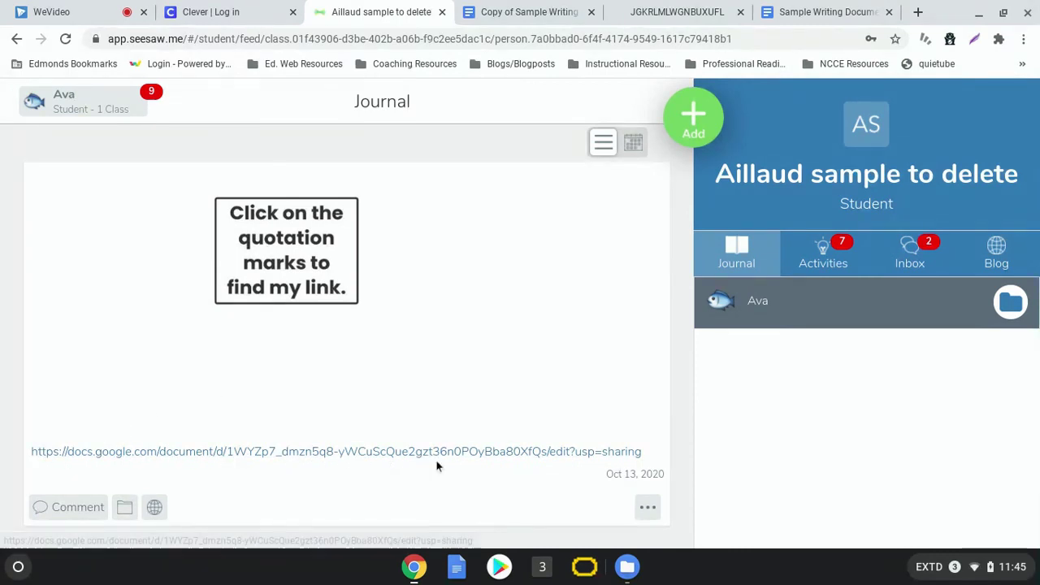
pyautogui.scroll(2, 460, 425)
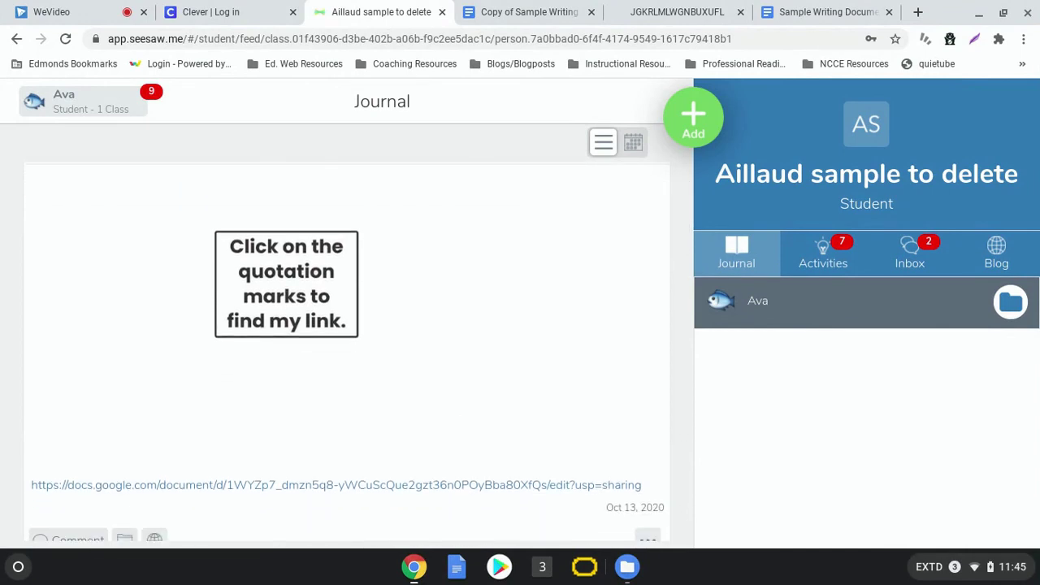
pyautogui.scroll(2, 346, 350)
pyautogui.scroll(2, 346, 350)
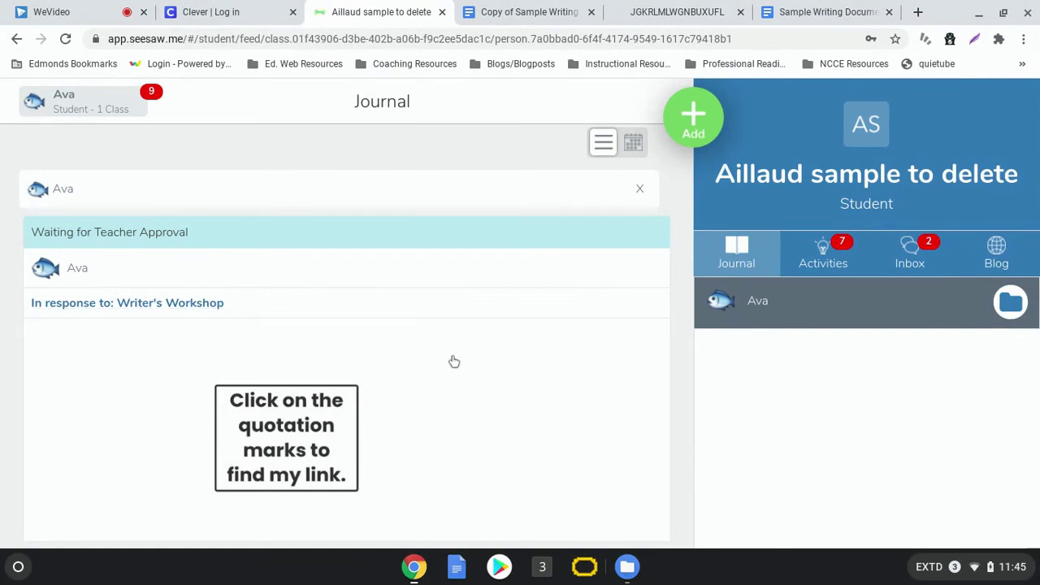
pyautogui.scroll(-3, 455, 362)
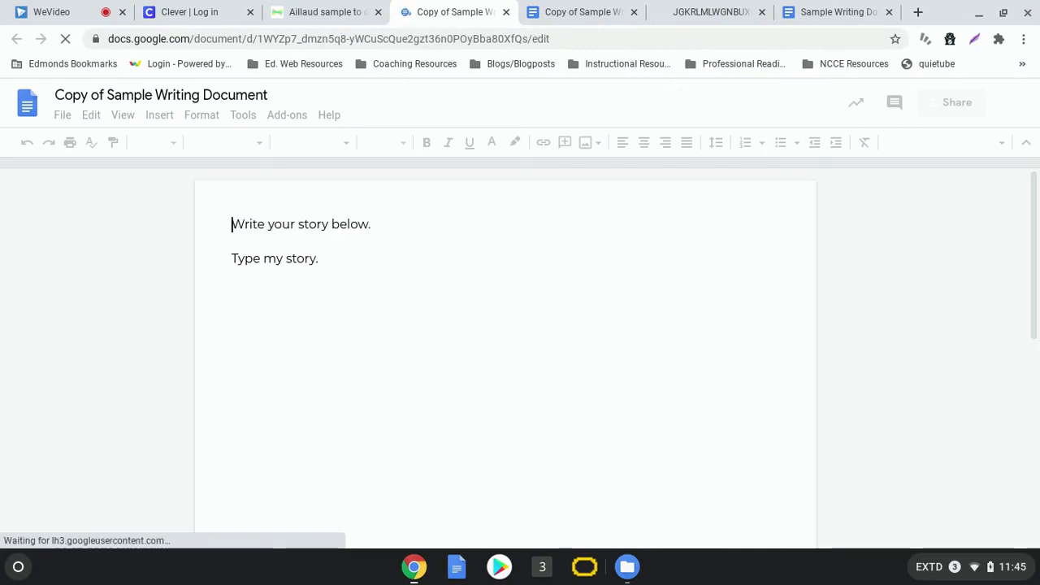
# Return to the Seesaw journal and open the Writer's Workshop activity the post responds to
pyautogui.click(350, 18)
pyautogui.scroll(3, 338, 351)
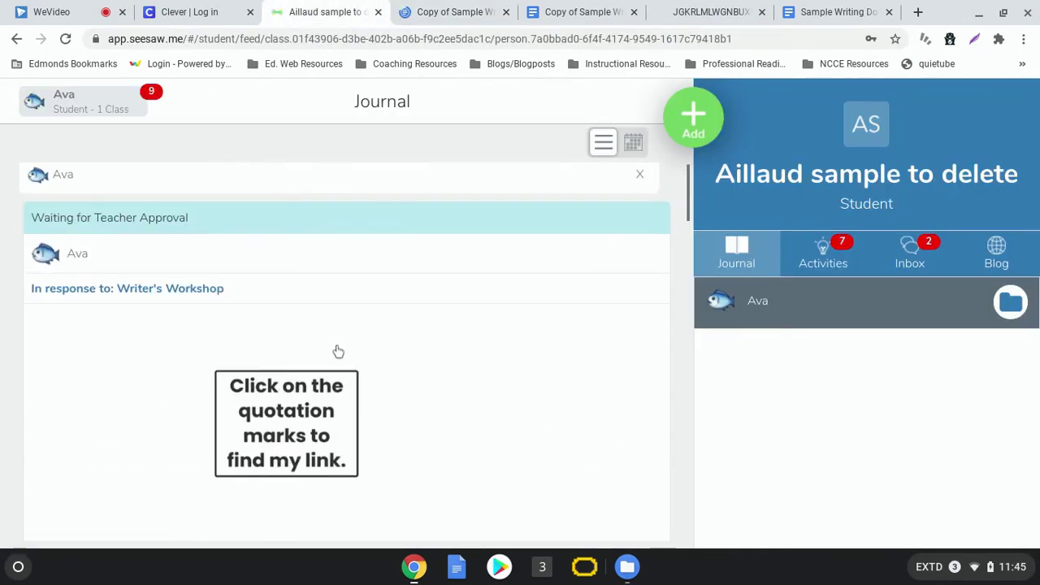
pyautogui.click(131, 289)
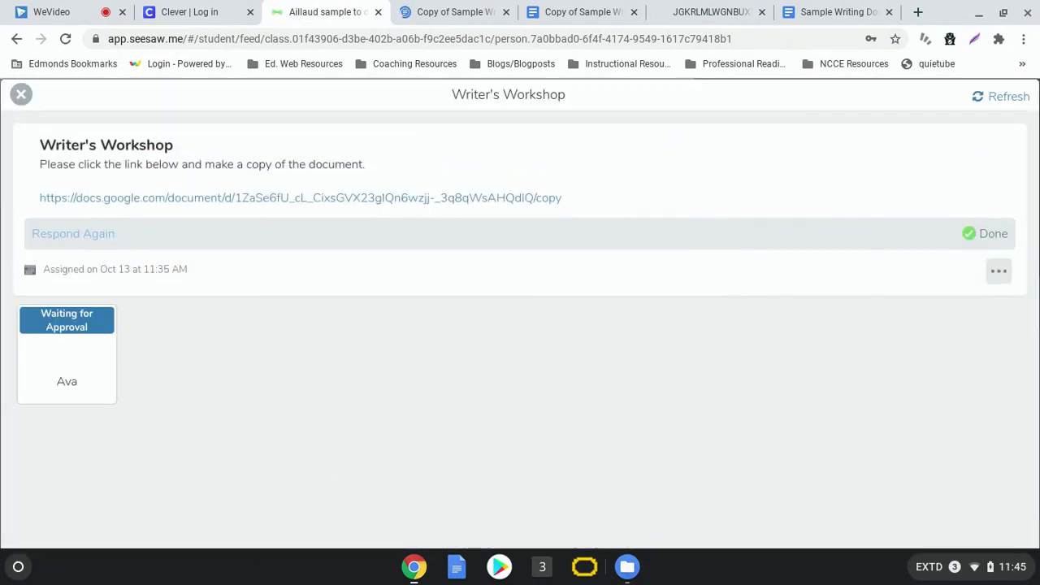
pyautogui.click(318, 199)
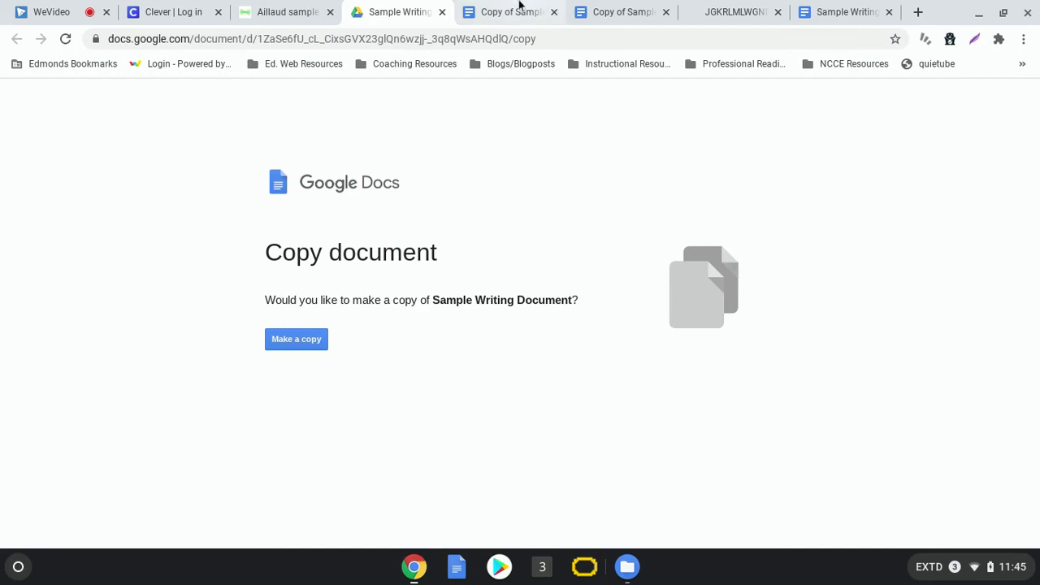
pyautogui.click(442, 11)
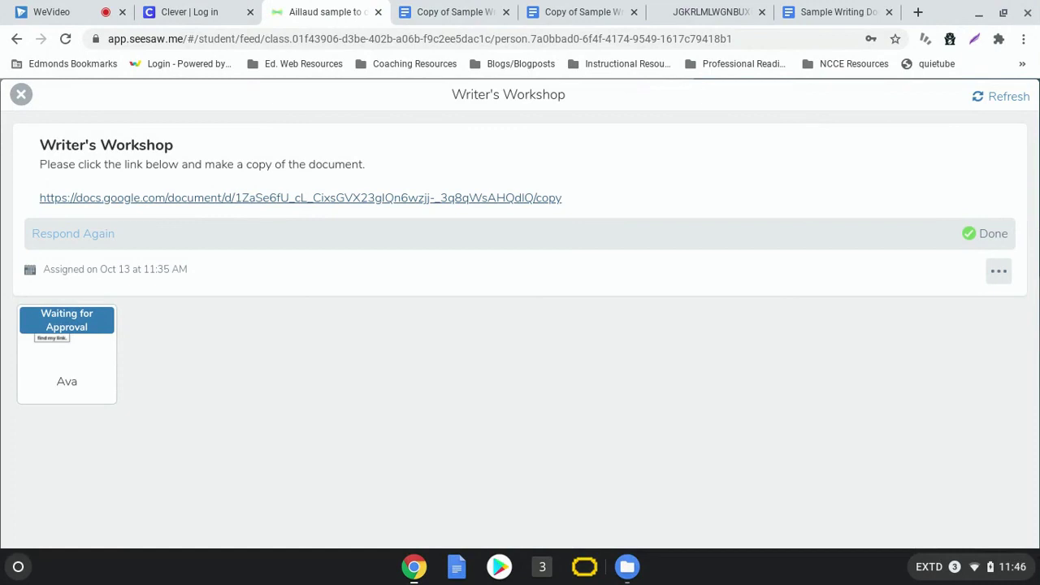
pyautogui.click(98, 358)
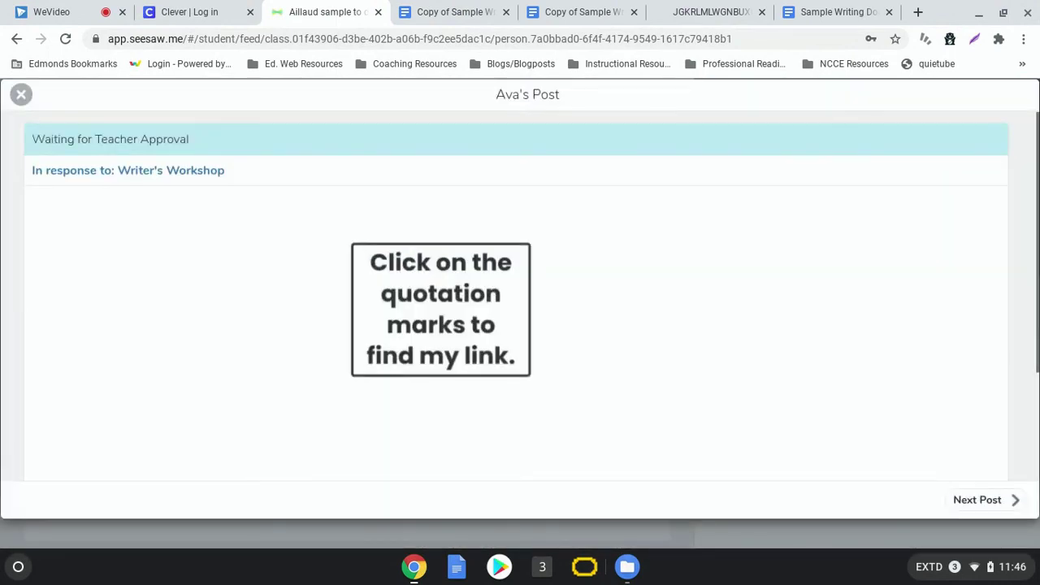